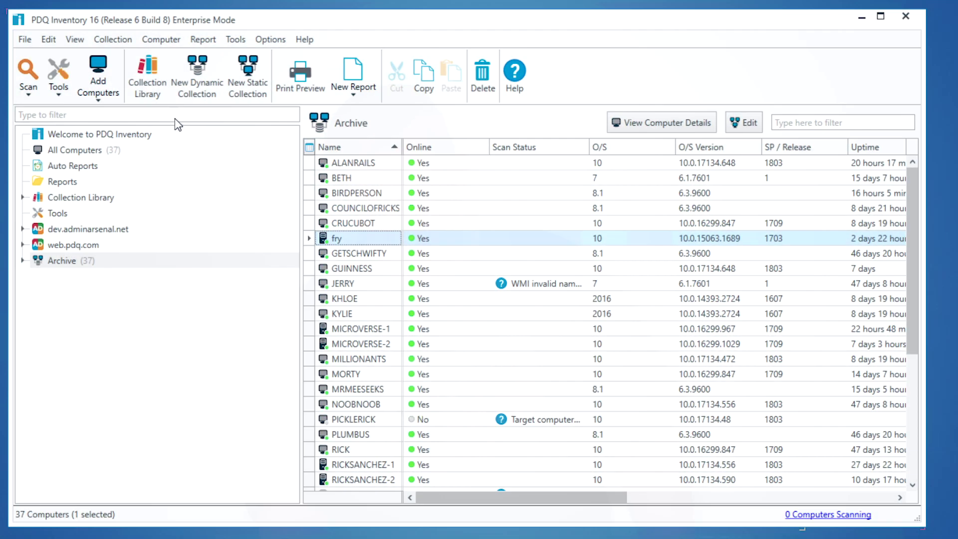
Step: Begin a new dynamic collection from the New Dynamic Collection toolbar button
left_click(195, 75)
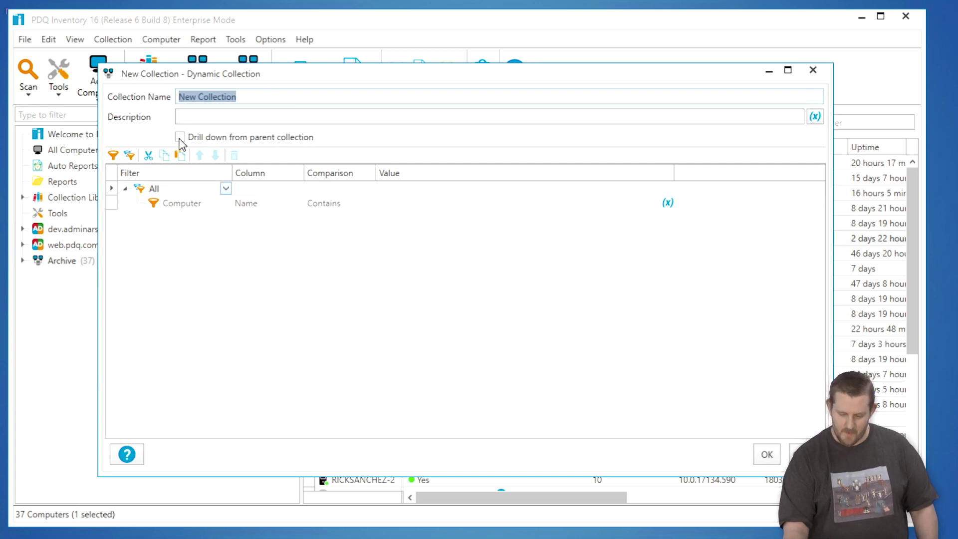
Step: Name the collection 'ASUS Live Update < 3.6.8'
left_click(242, 97)
key("ctrl+a")
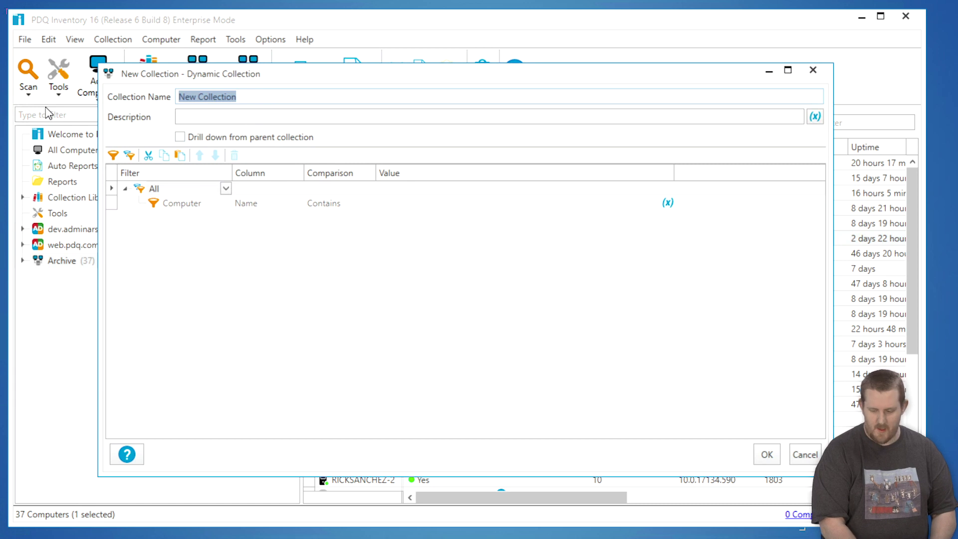
type("ASUS Live U")
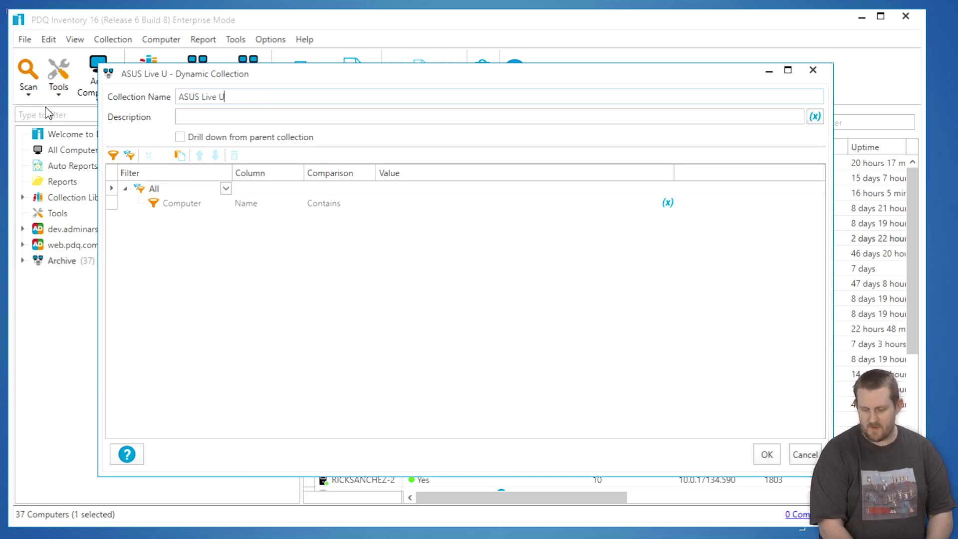
type("pdate")
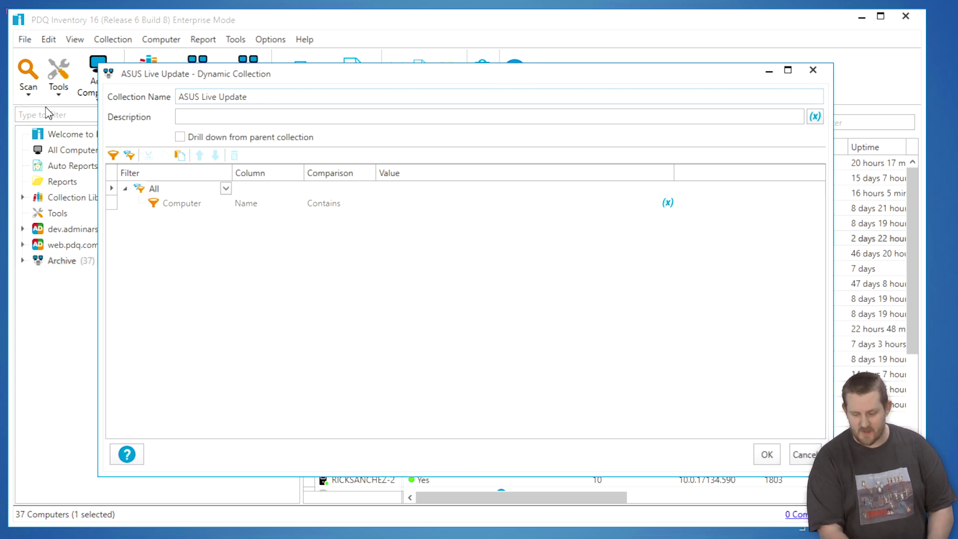
type("<")
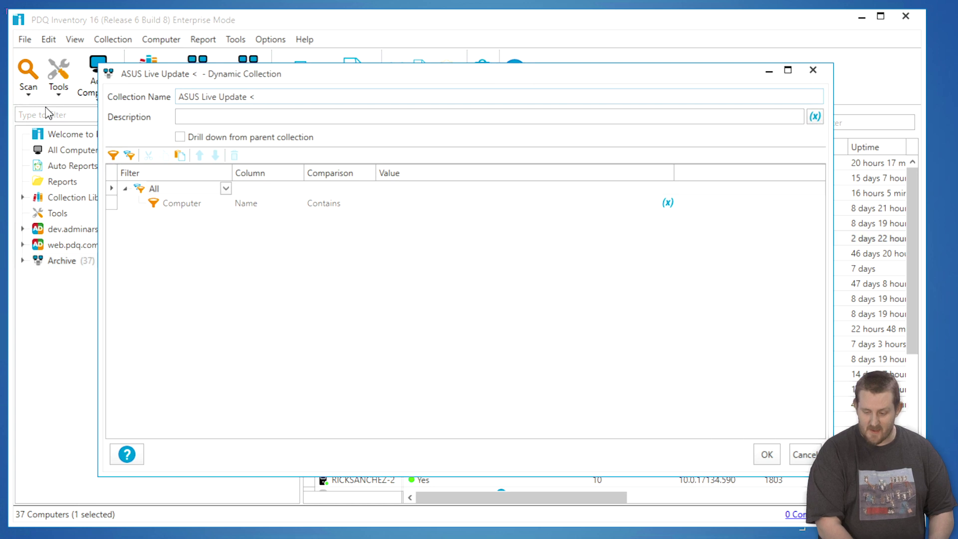
type(" 3")
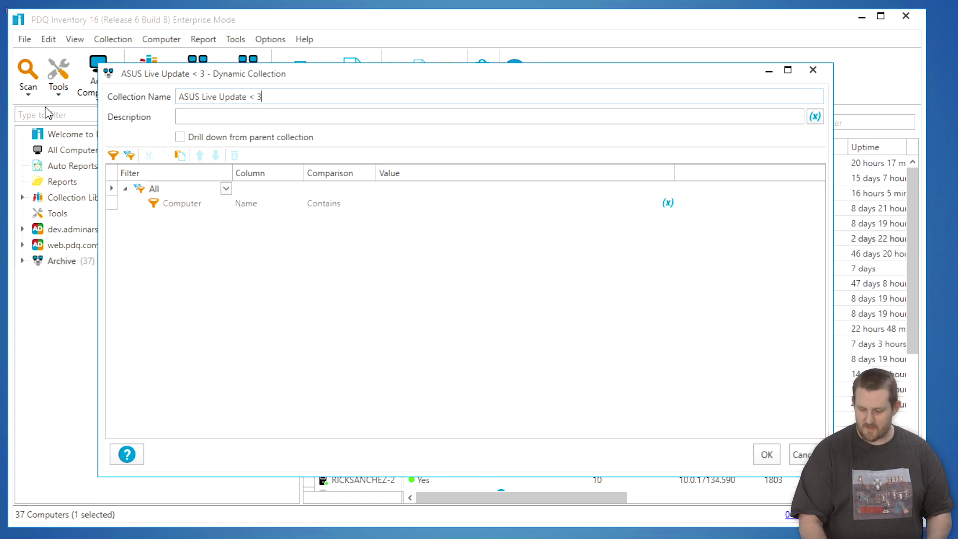
type(".6.8")
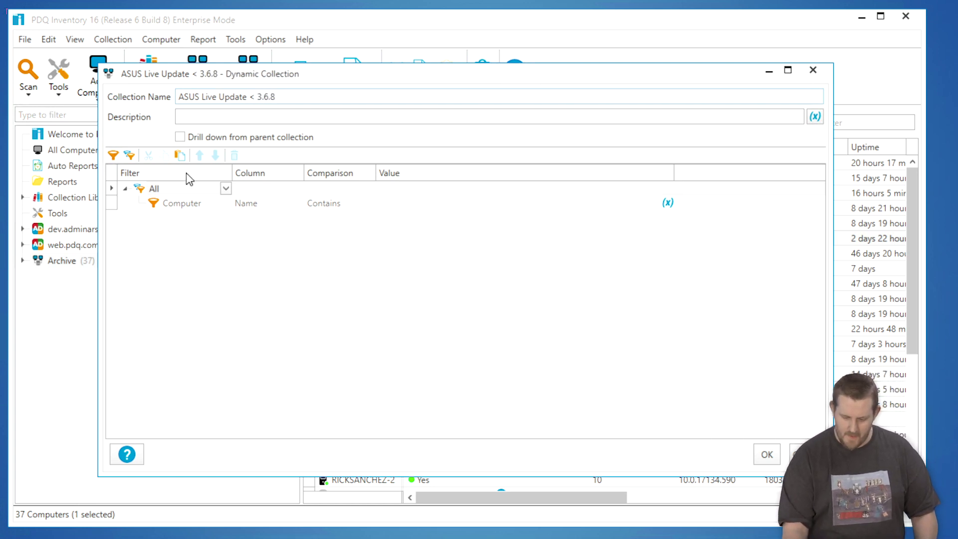
Step: Set the first filter to Application Name Equals 'ASUS Live Update'
left_click(225, 206)
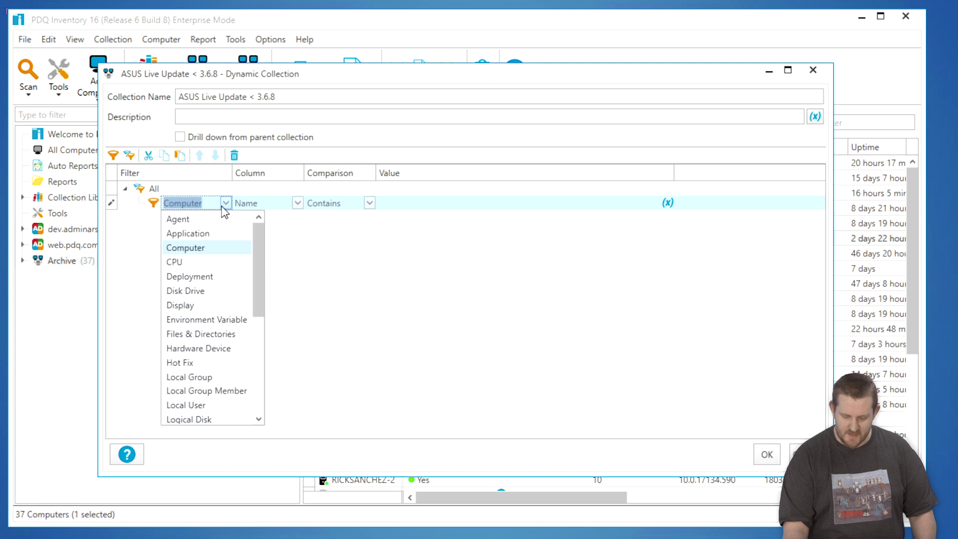
left_click(209, 234)
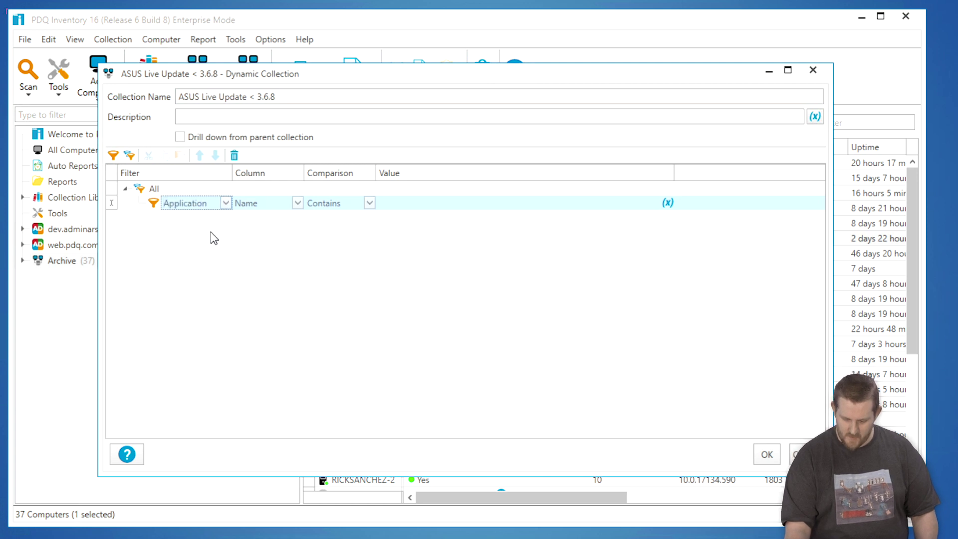
left_click(369, 203)
left_click(342, 332)
left_click(397, 205)
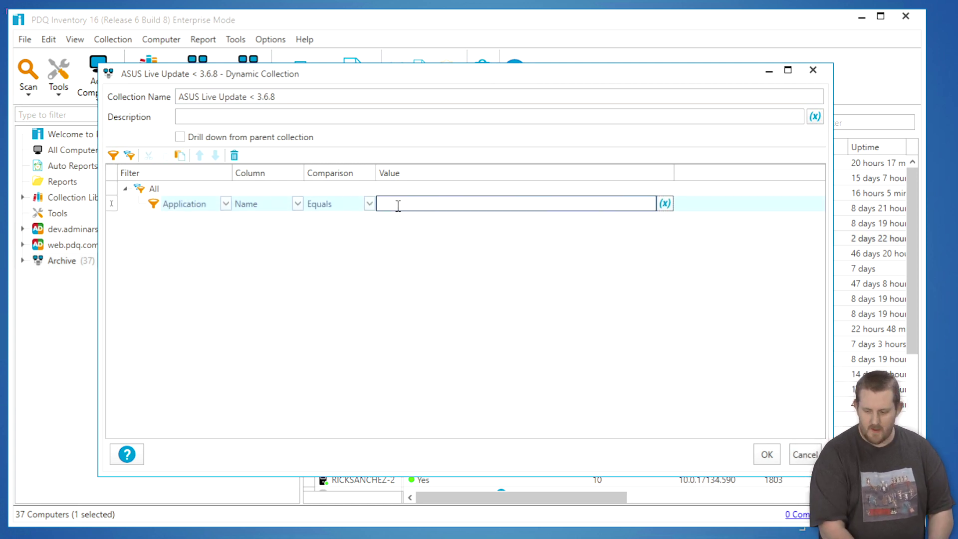
type("ASUS Live Update")
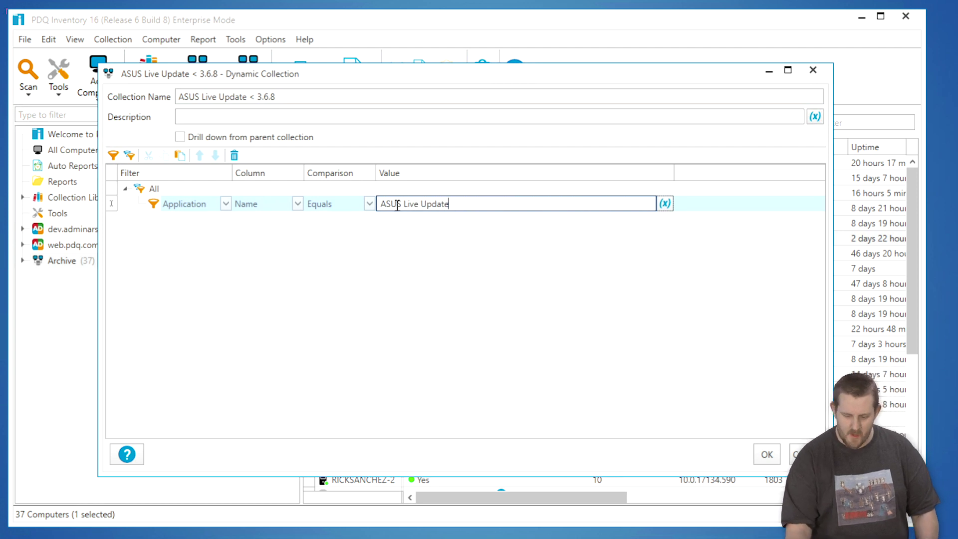
Step: Add a second filter: Application Version 'Version Lower Than' 3.6.8
left_click(113, 155)
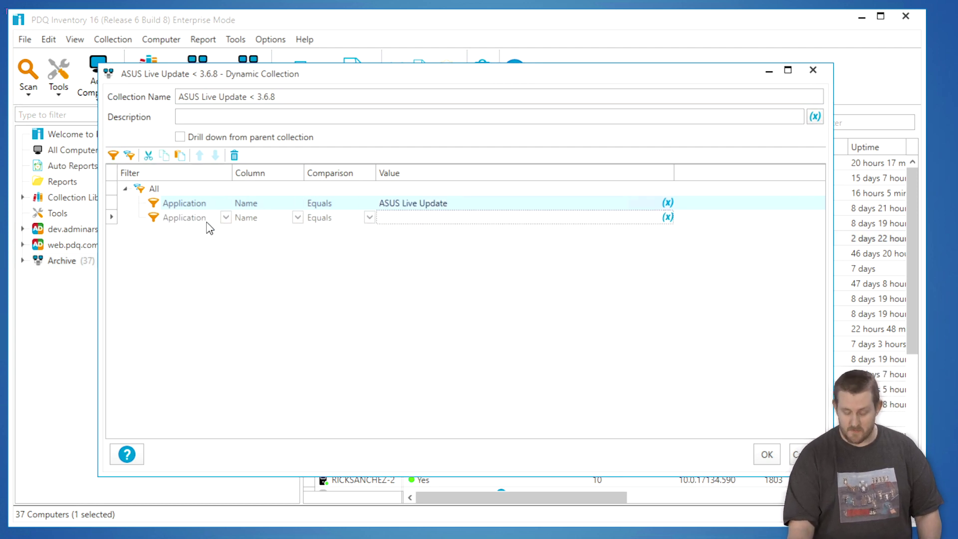
left_click(297, 217)
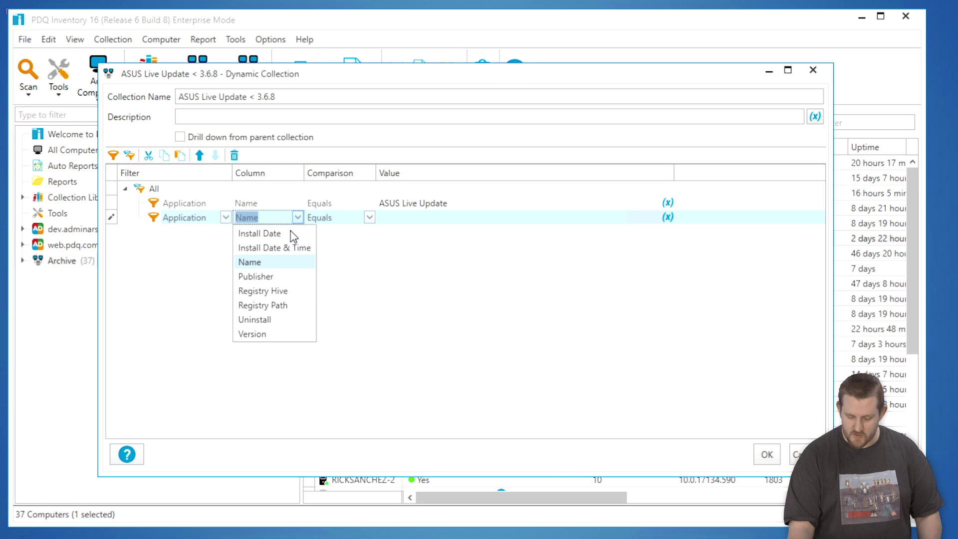
left_click(268, 334)
left_click(369, 218)
scroll(344, 339, "down", 2)
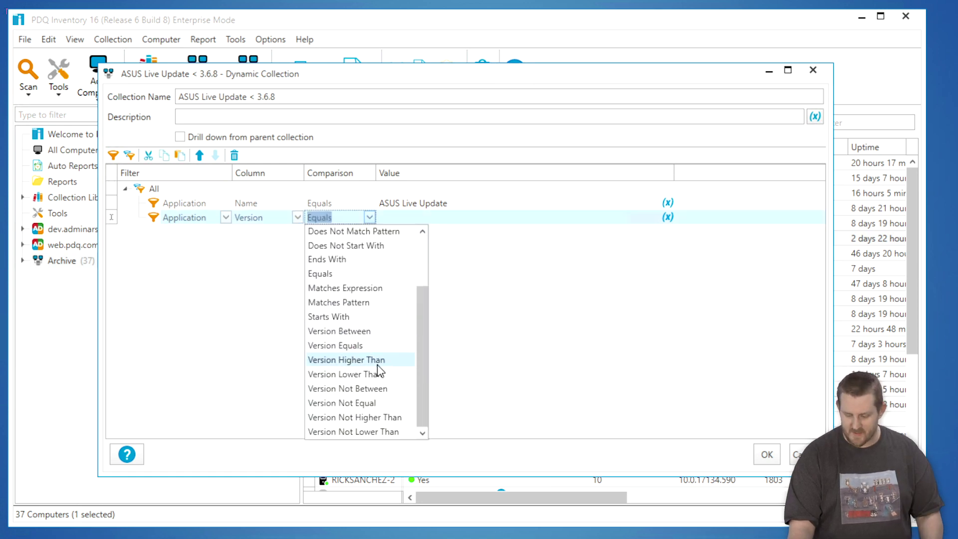
left_click(362, 374)
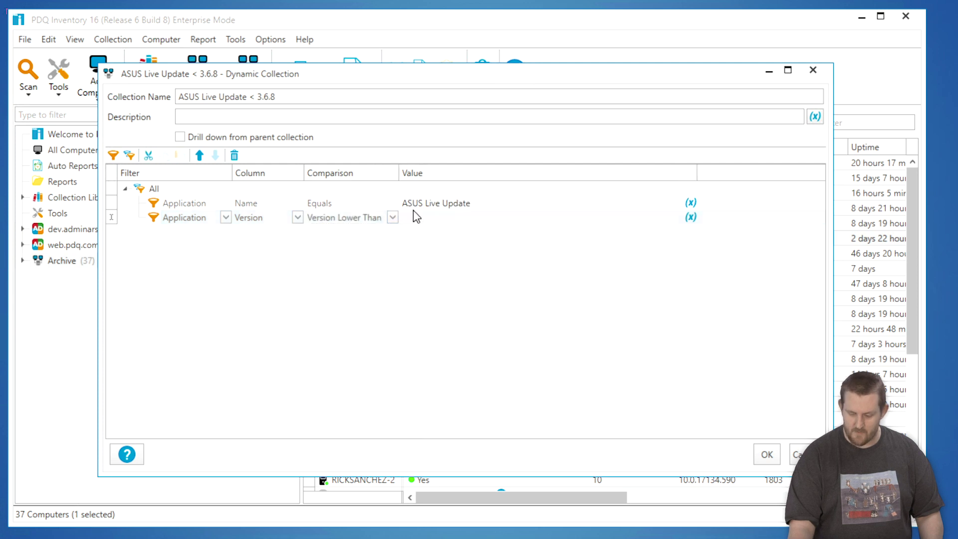
left_click(414, 218)
type("3.6.8")
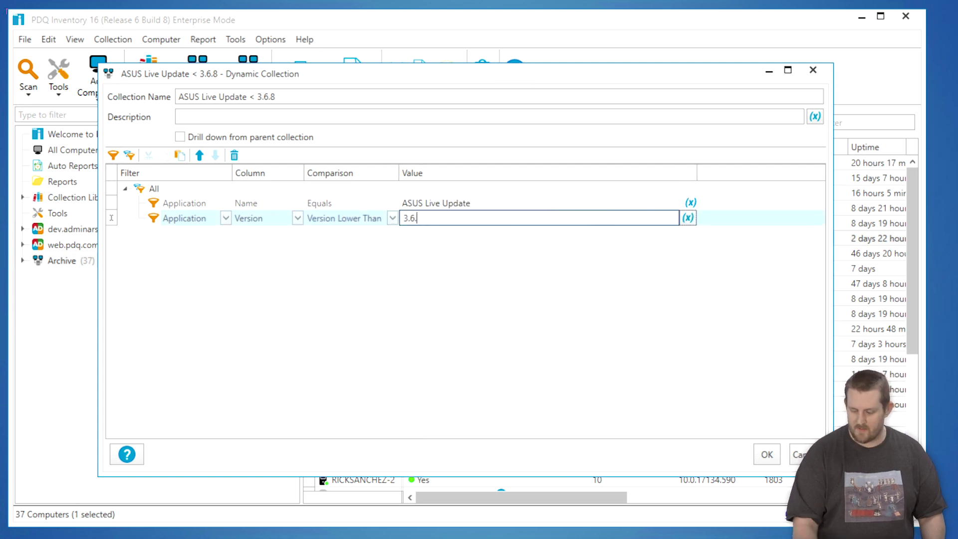
Step: Save the collection and move it out of Archive to the top level
left_click(768, 454)
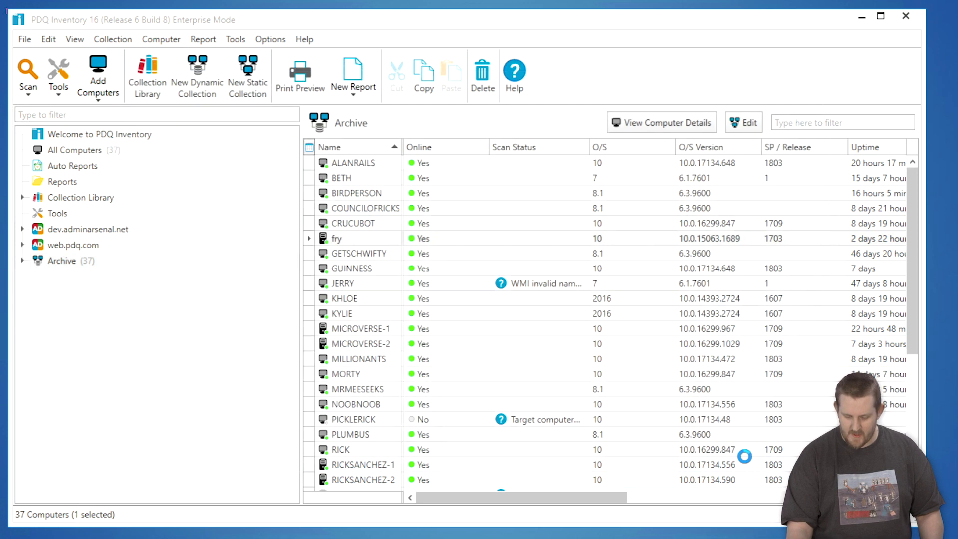
left_click_drag(64, 282, 21, 268)
left_click(23, 276)
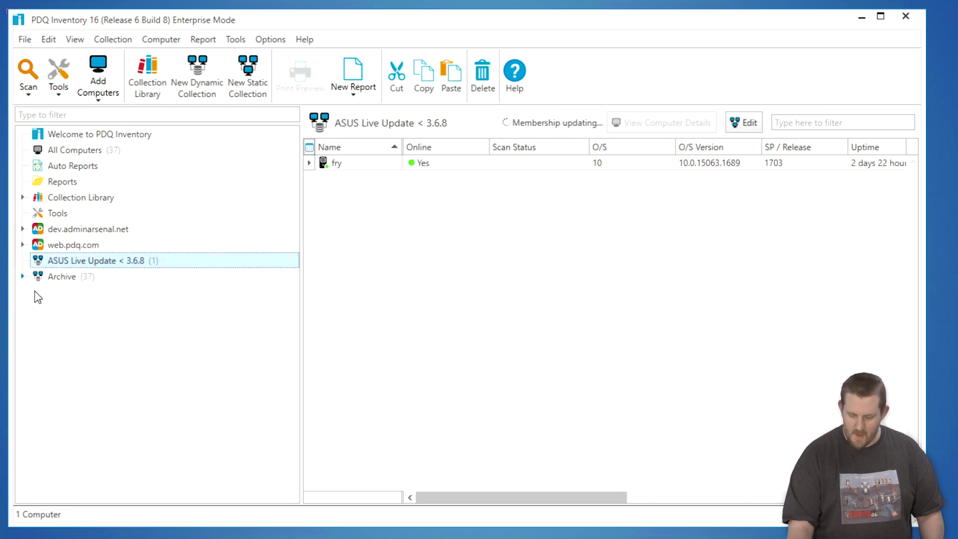
Step: Confirm in fry's details that ASUS Live Update version 3.4.1 is installed
double_click(356, 163)
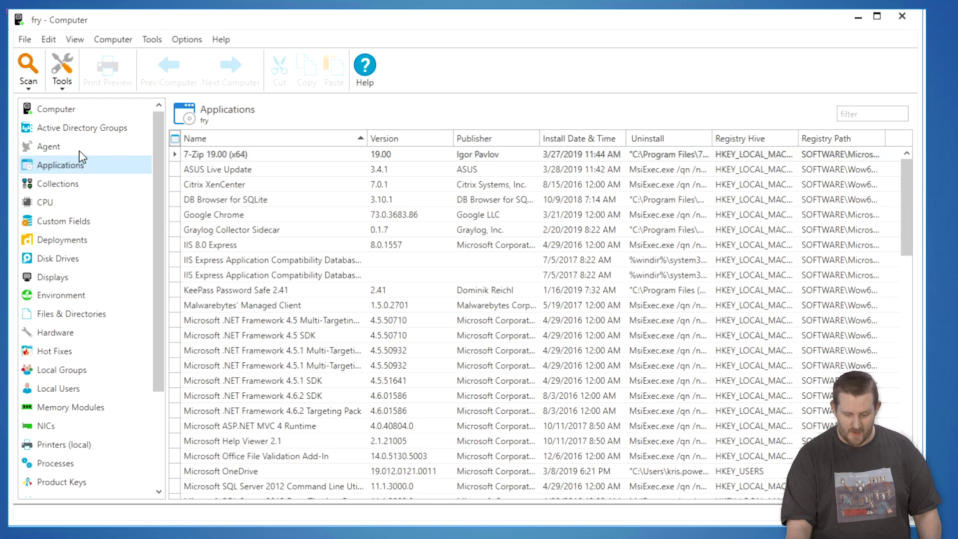
left_click(221, 169)
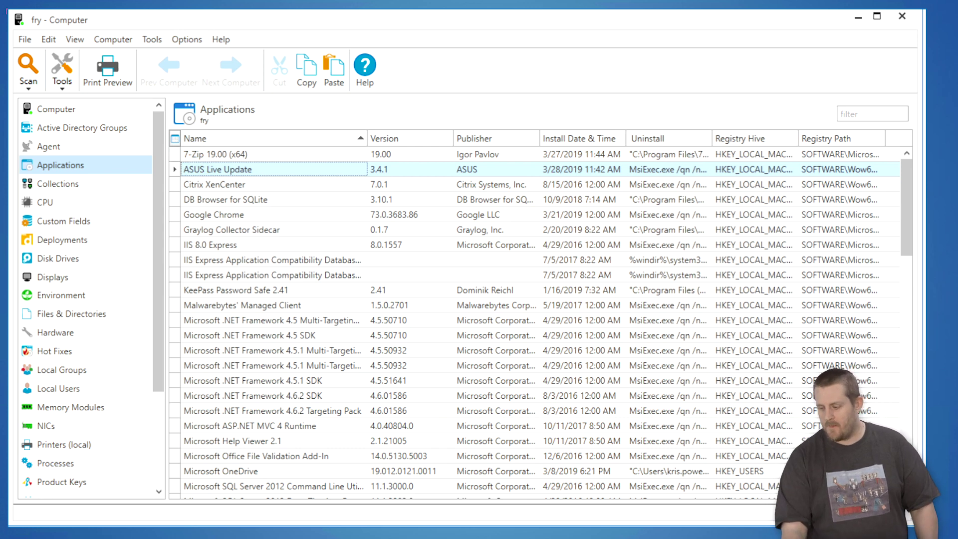
left_click(902, 18)
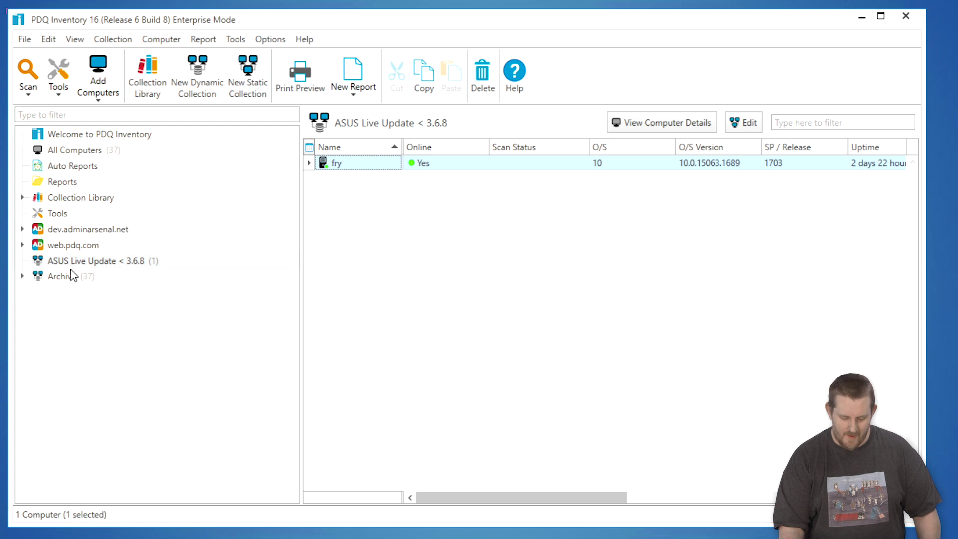
Step: Place the ASUS collection below Archive and start a new Files & Directories dynamic collection
mouse_move(88, 268)
left_mouse_down()
mouse_move(86, 303)
mouse_move(87, 287)
left_mouse_up()
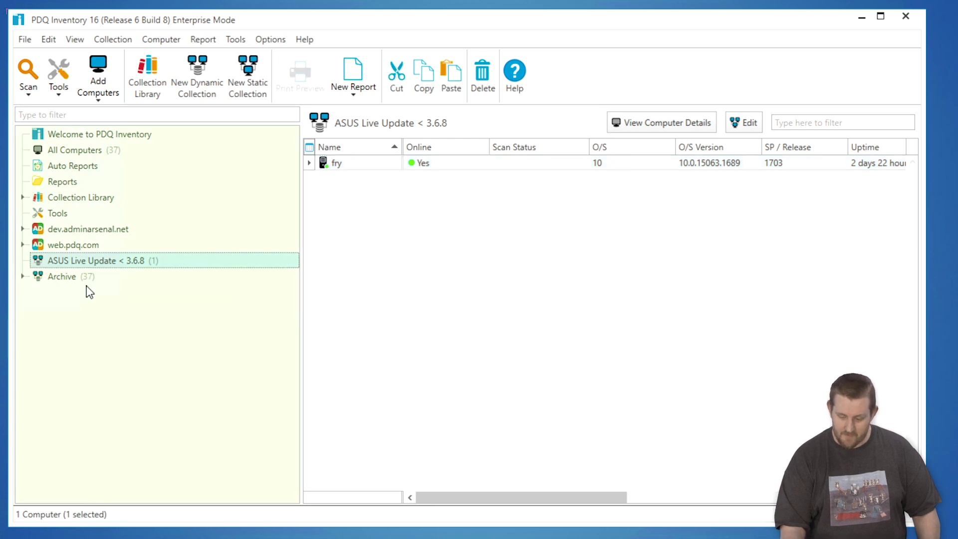
left_click(196, 81)
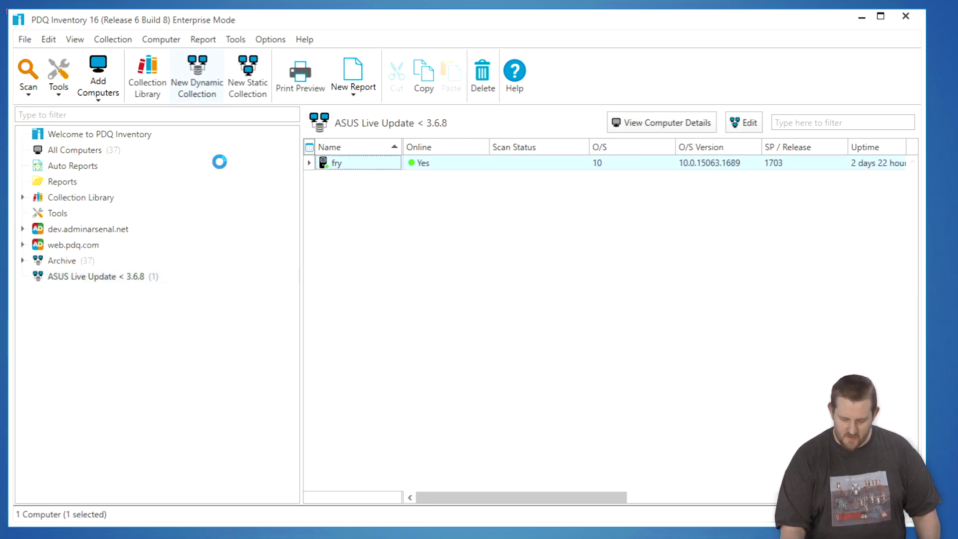
left_click(225, 204)
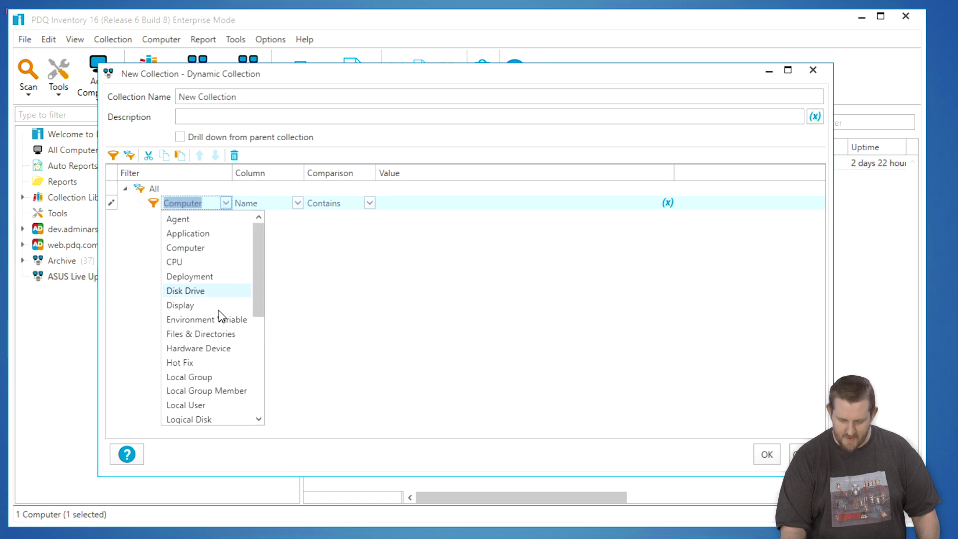
left_click(216, 335)
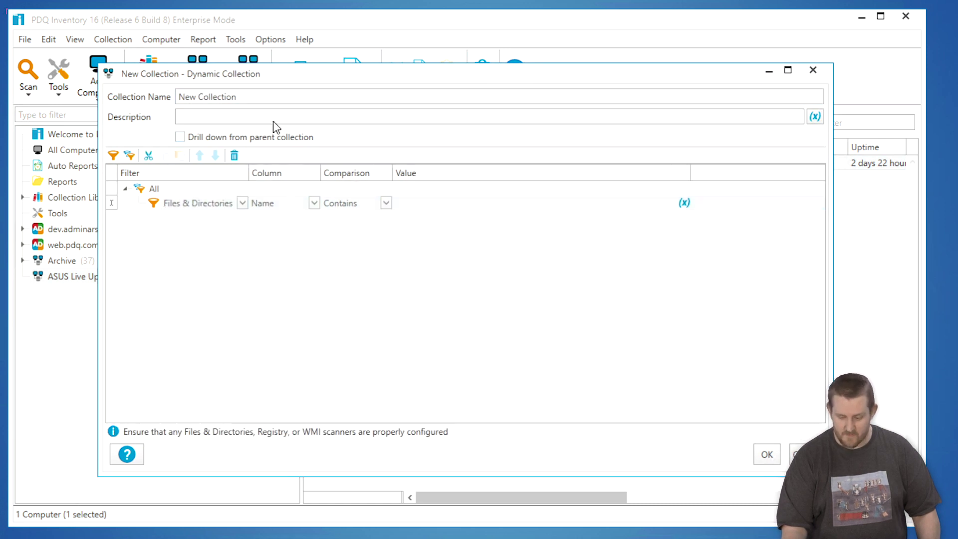
Step: Name the new collection 'ShadowHammer detection'
left_click(126, 100)
key("ctrl+a")
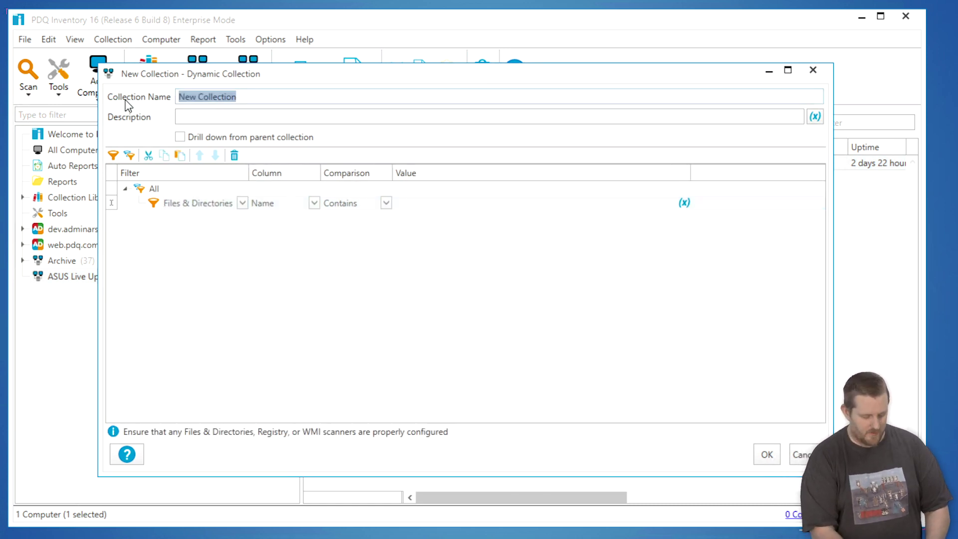
type("Sh")
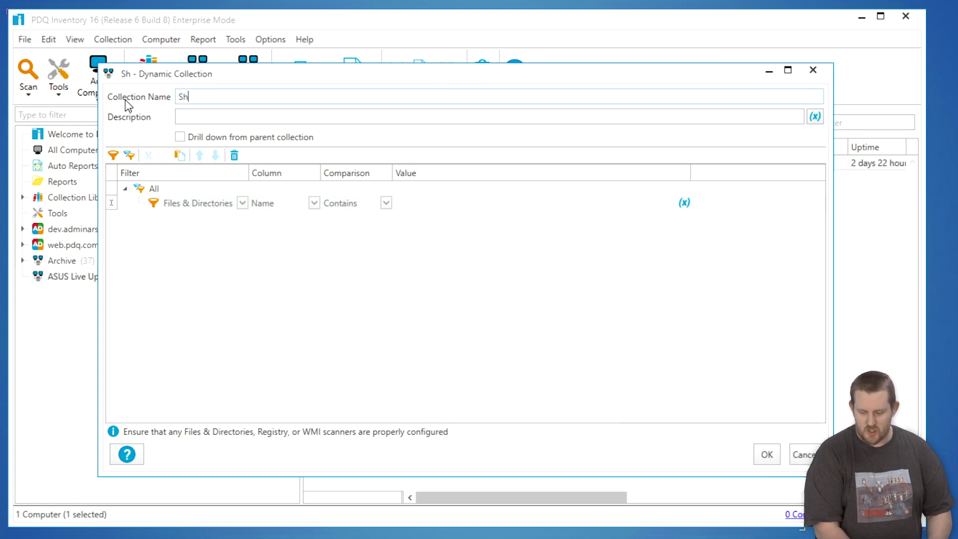
type("adowHammer de")
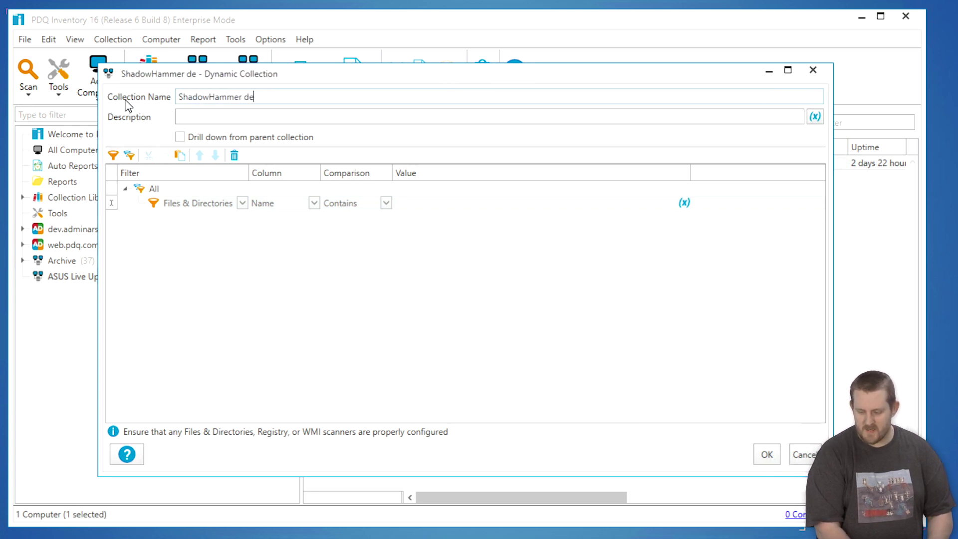
type("tection")
Step: Set the Files & Directories filter to Name Equals idx.ini
left_click(312, 209)
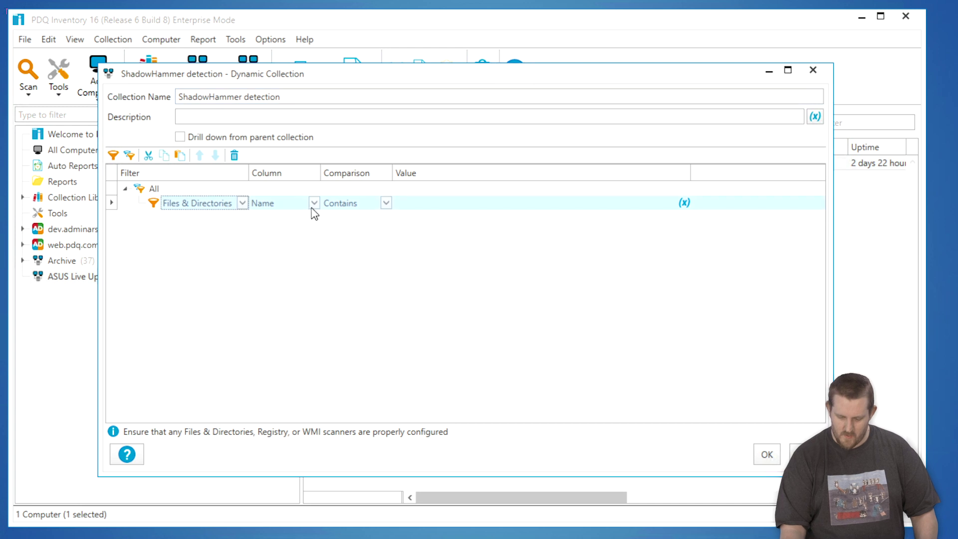
left_click(314, 202)
left_click(314, 202)
left_click(386, 202)
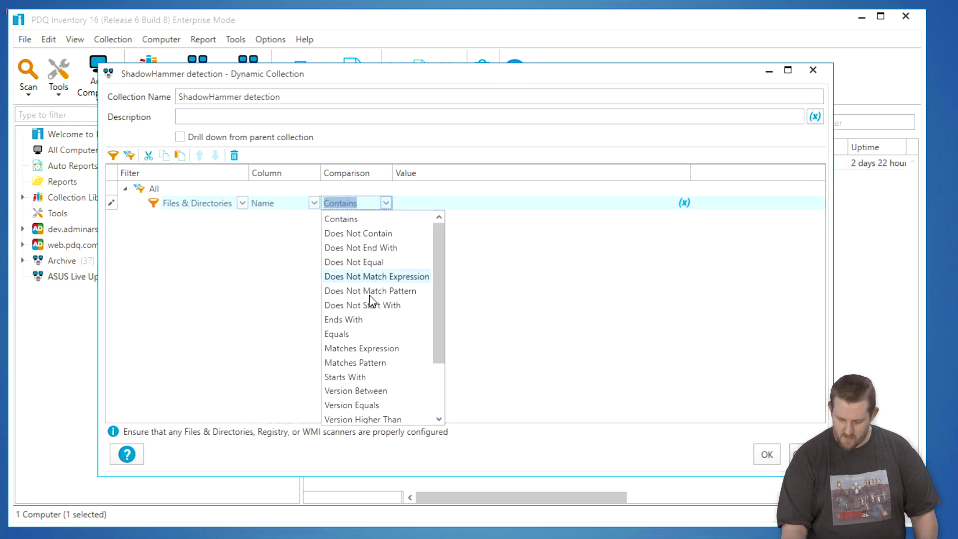
left_click(331, 334)
left_click(429, 203)
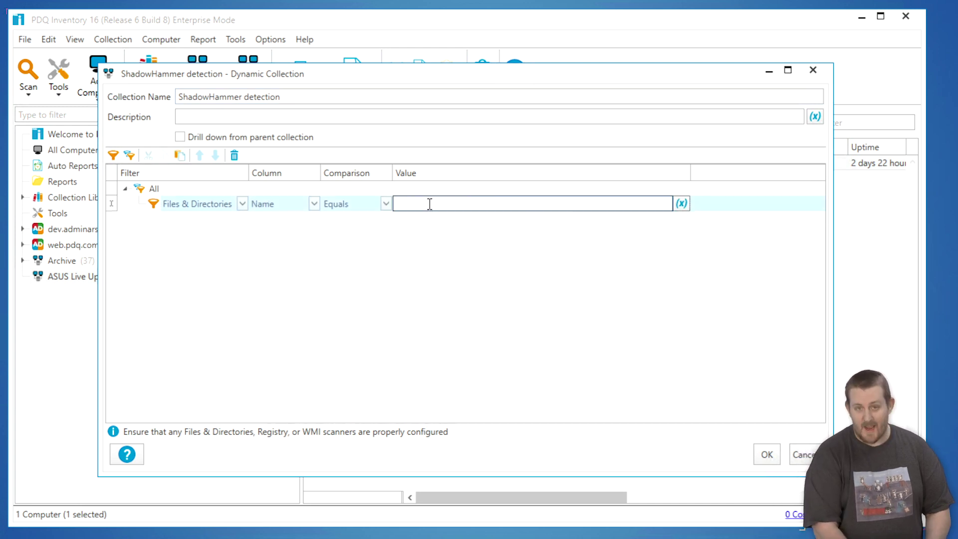
type("idx.ini")
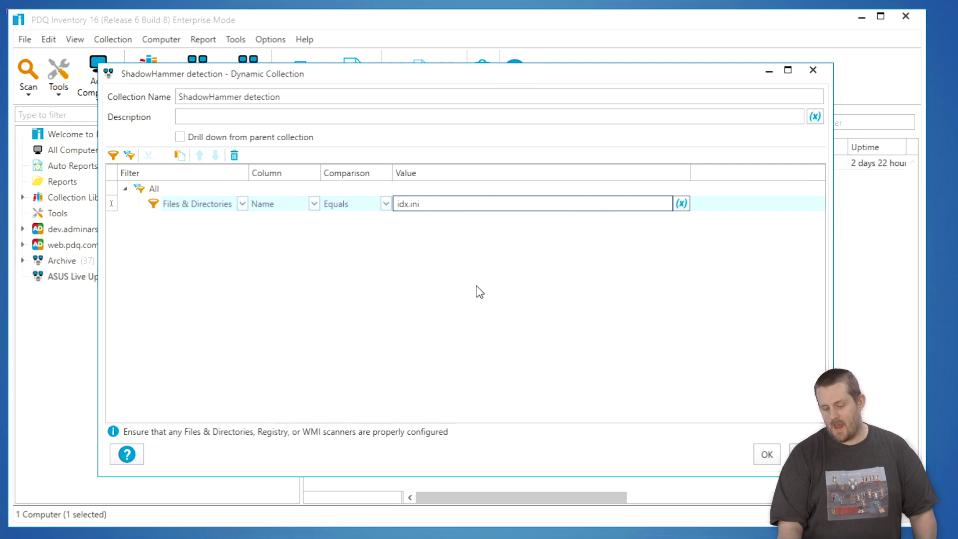
key("Return")
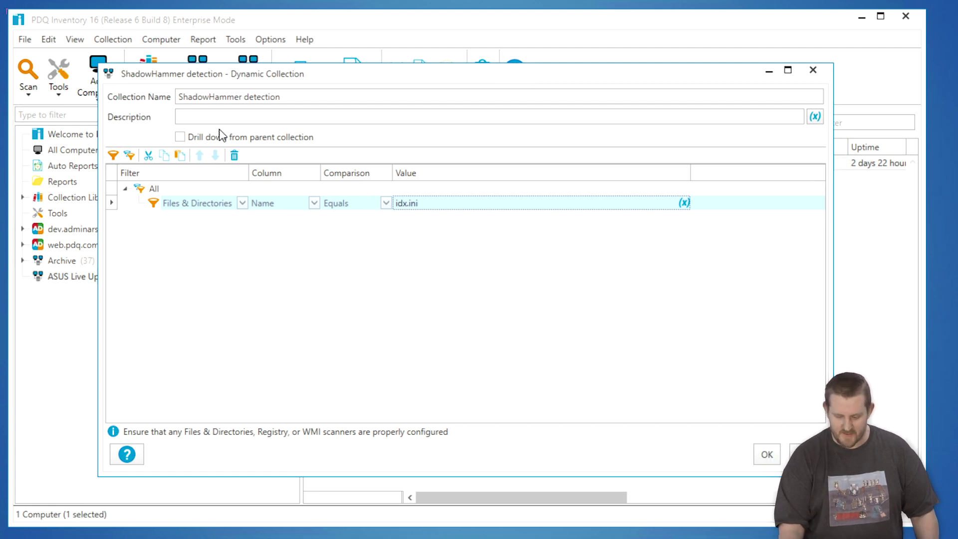
Step: Append '(idx.ini)' to the name, save, and move the collection to the top level
left_click(308, 97)
type("(")
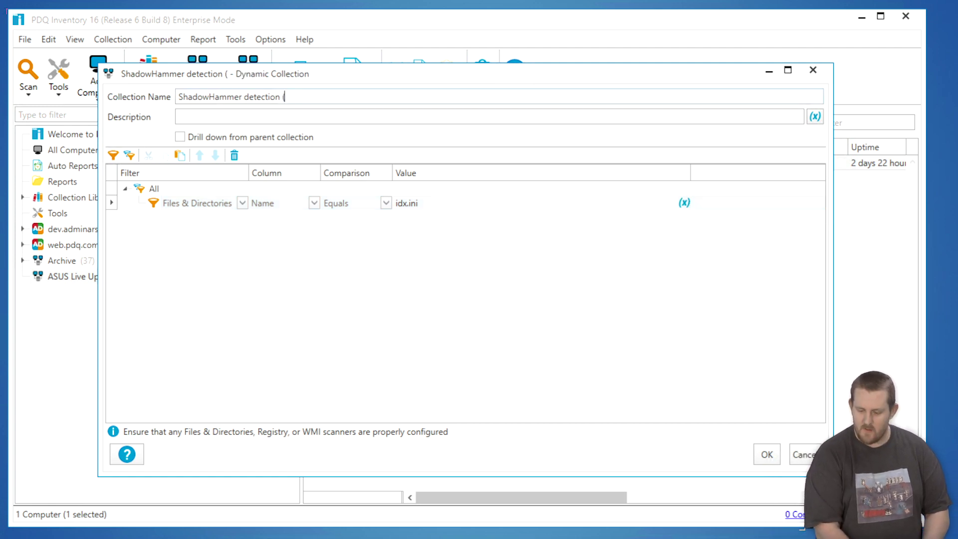
type("idx.ini")
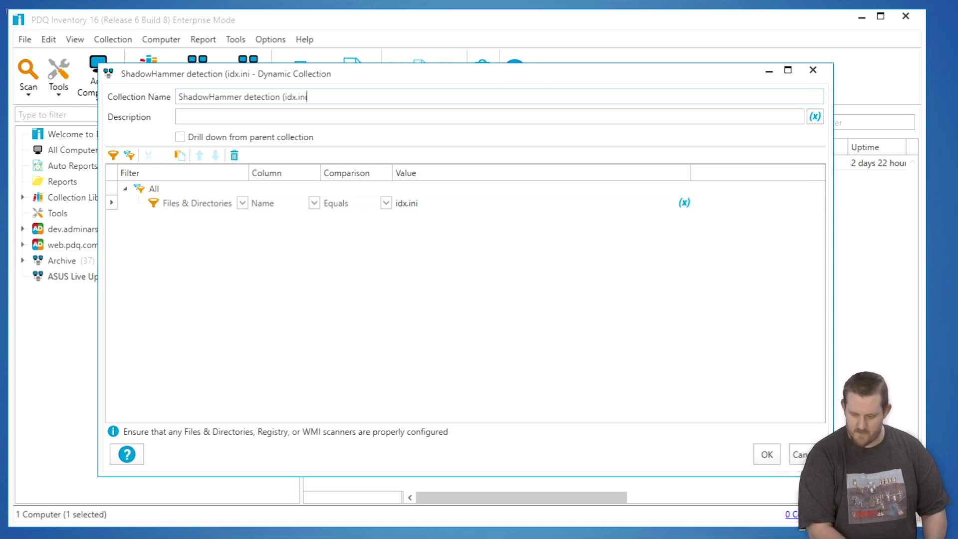
type(")")
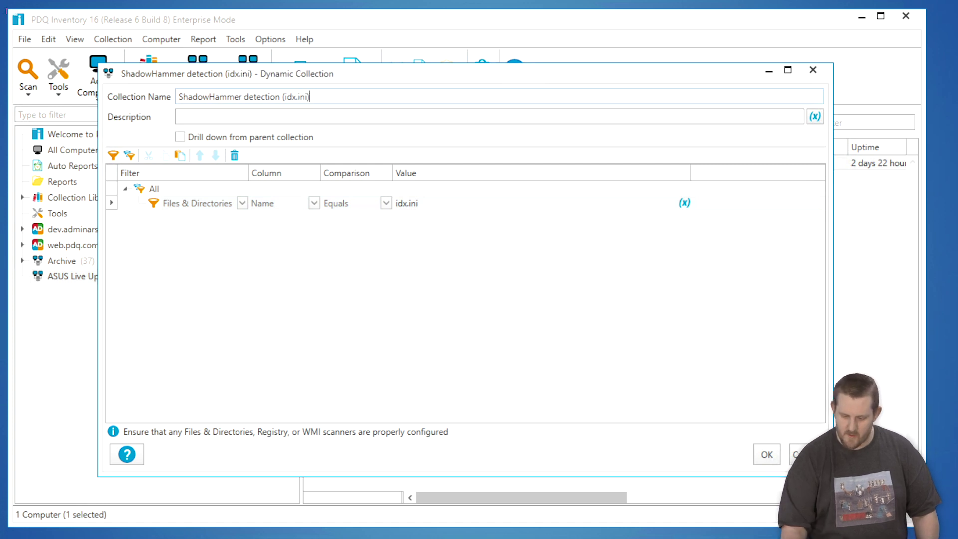
left_click(763, 458)
left_click_drag(86, 297, 51, 310)
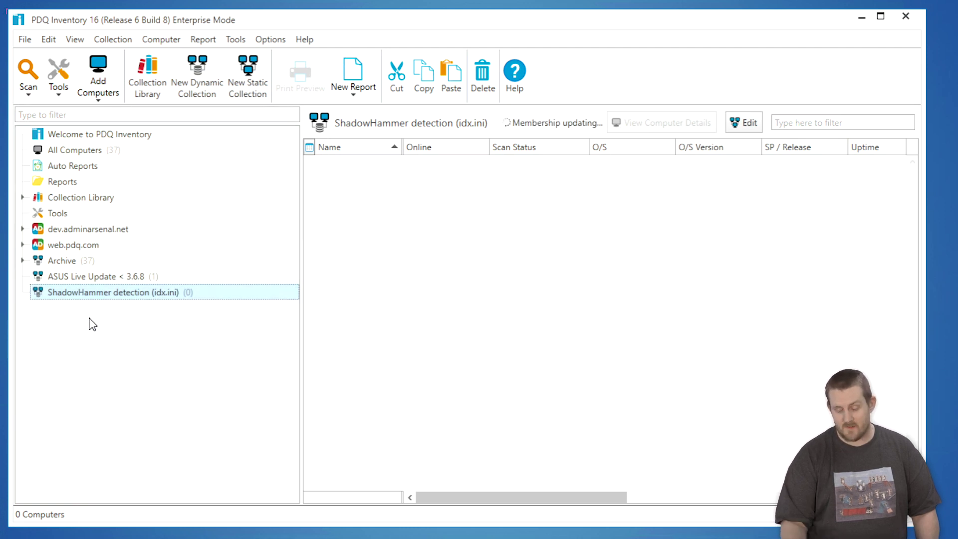
Step: Create a new scan profile named ShadowHammer in Options > Scan Profiles
left_click(269, 38)
left_click(211, 58)
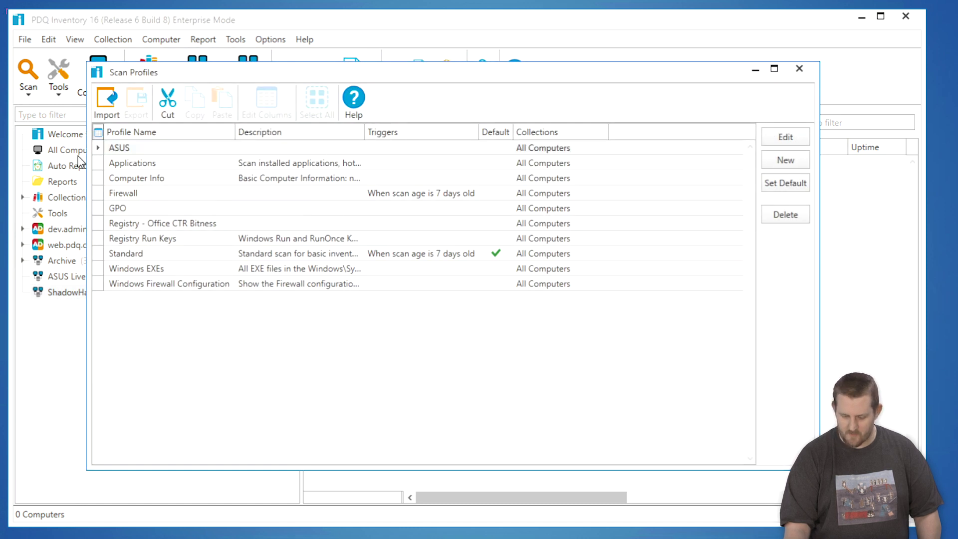
left_click(192, 151)
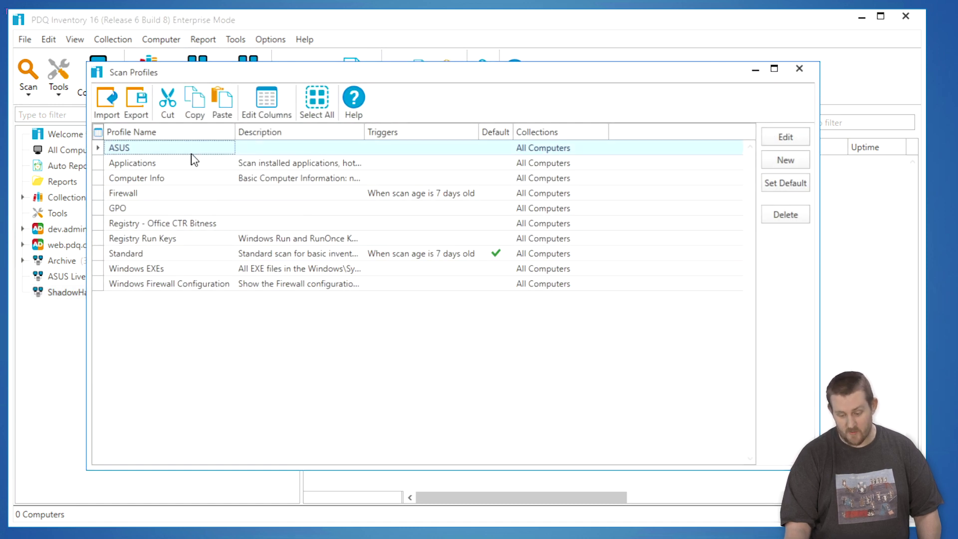
left_click(787, 161)
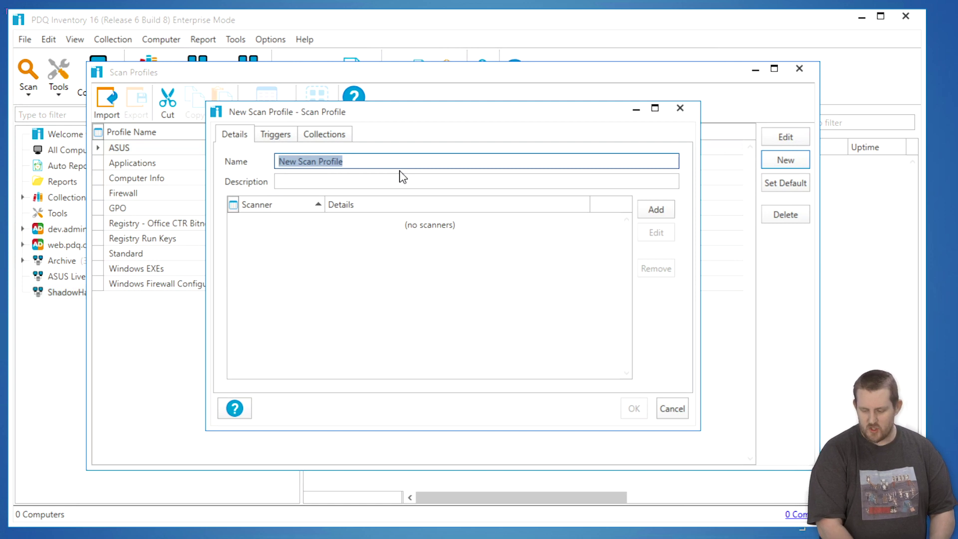
type("ShadowHammer")
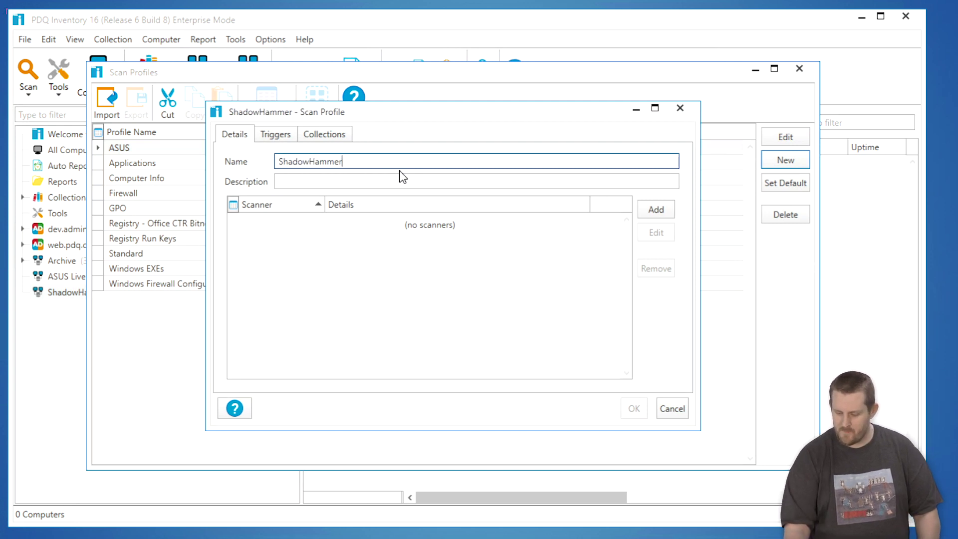
Step: Add a Files & Directories scanner with pattern C:\users\**\idx.ini
left_click(647, 210)
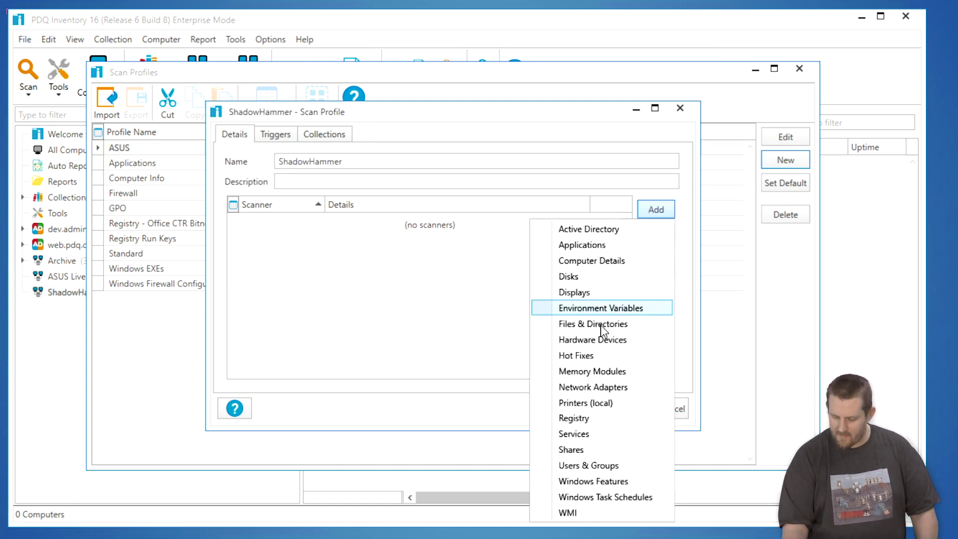
left_click(602, 325)
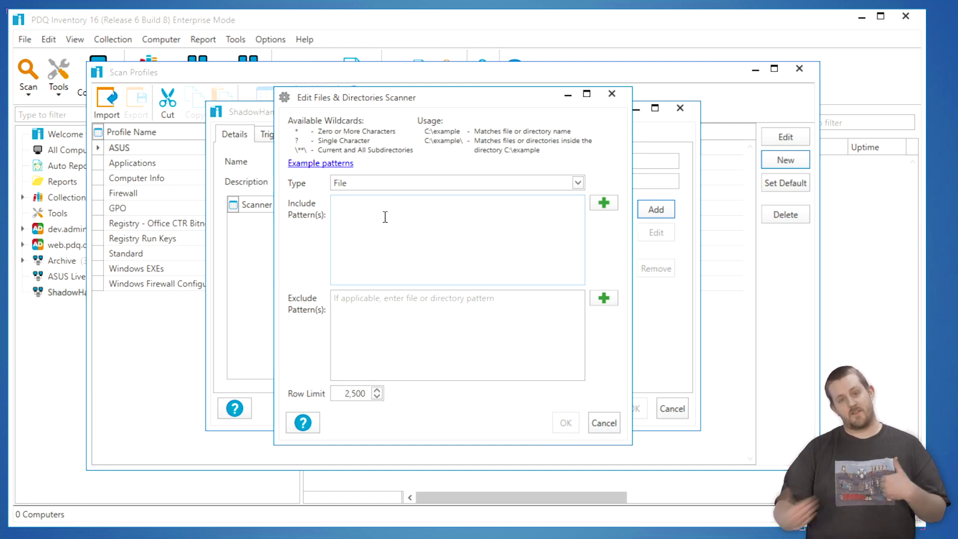
type("C:\\")
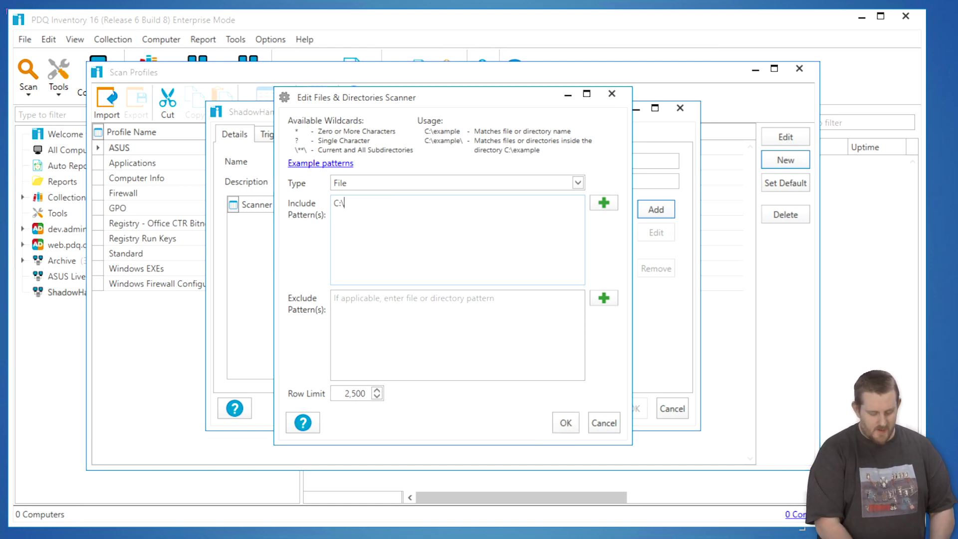
type("users\\")
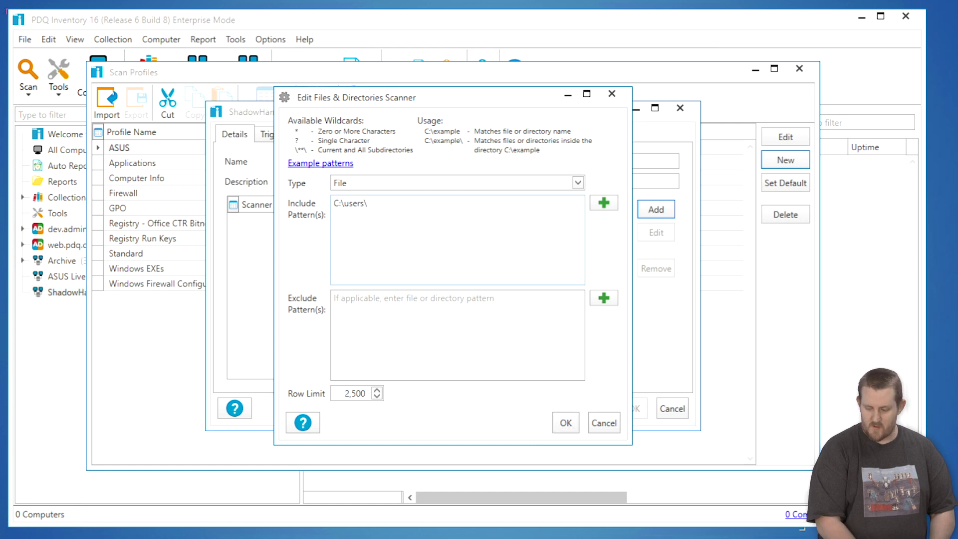
type("**\\")
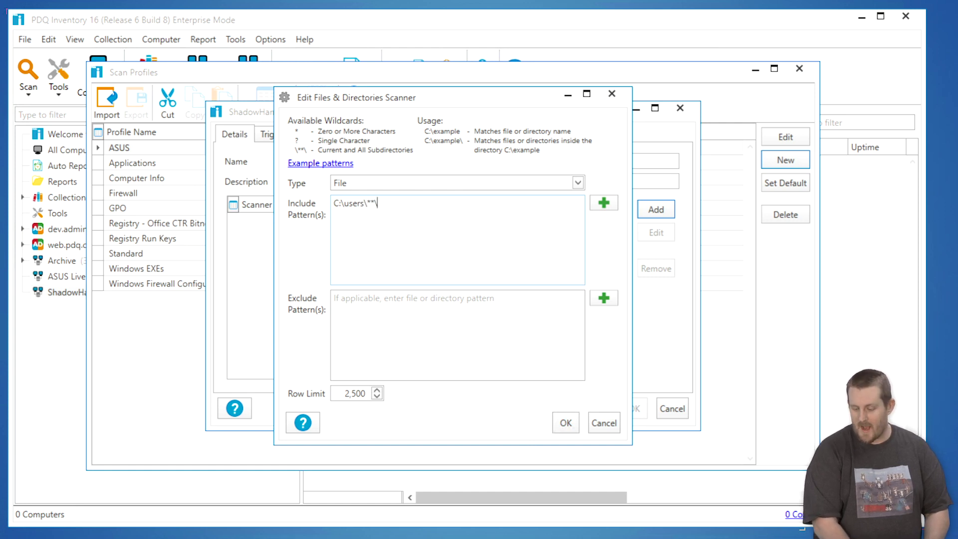
type("idx.ini")
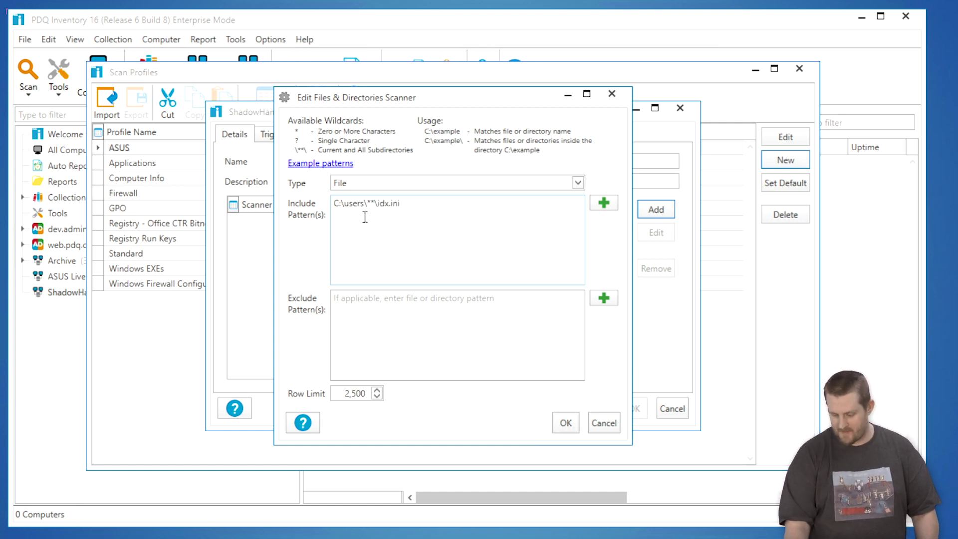
left_click(566, 419)
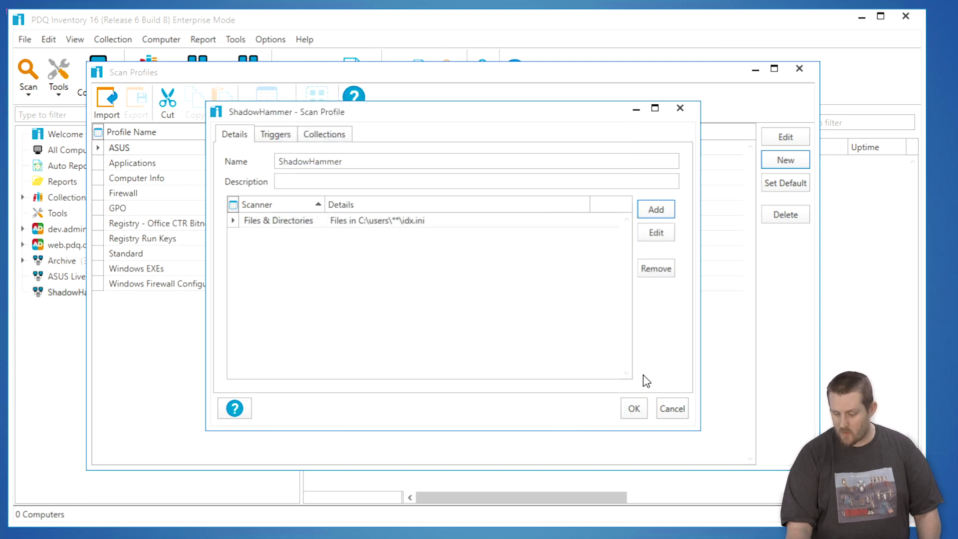
Step: Save the ShadowHammer profile, close Scan Profiles, and run a ShadowHammer scan on fry
left_click(636, 407)
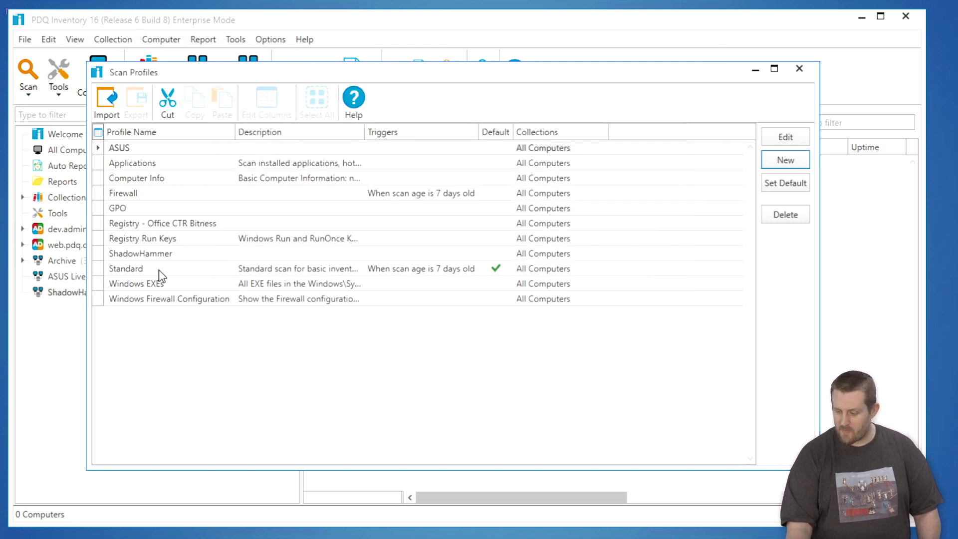
left_click(803, 69)
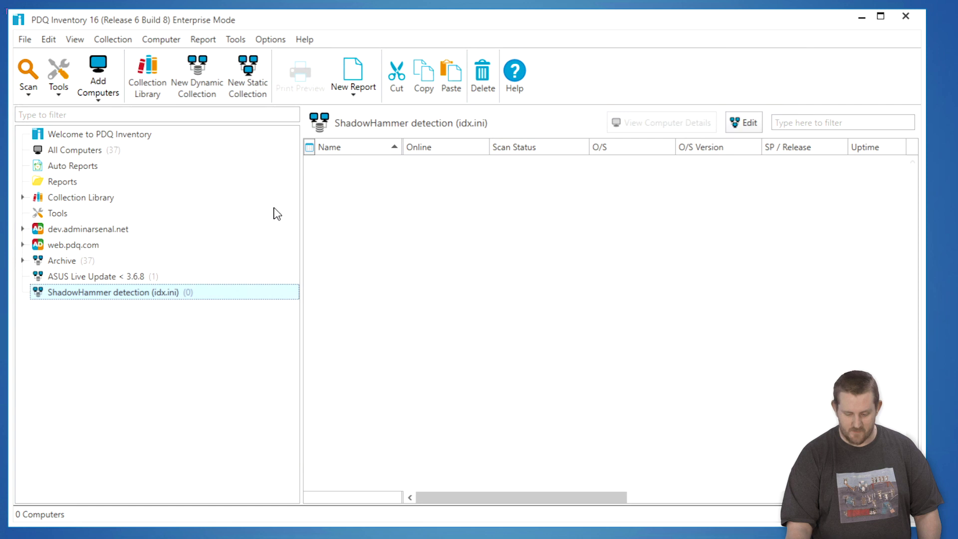
left_click(122, 277)
left_click(348, 167)
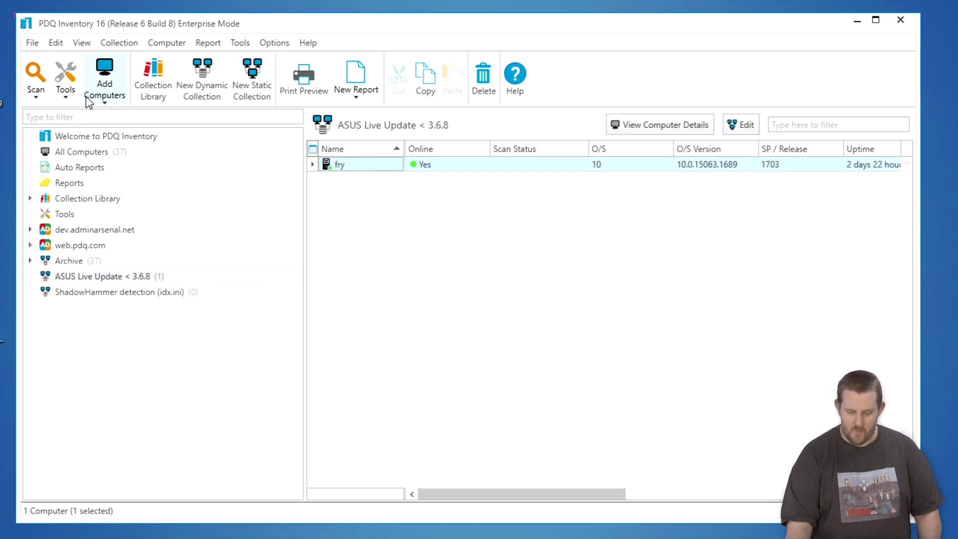
left_click(28, 94)
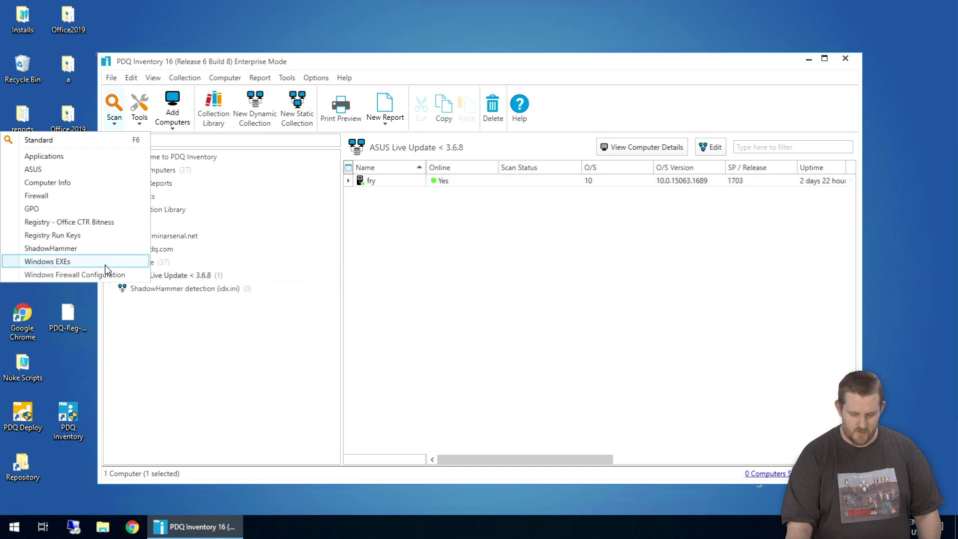
left_click(97, 248)
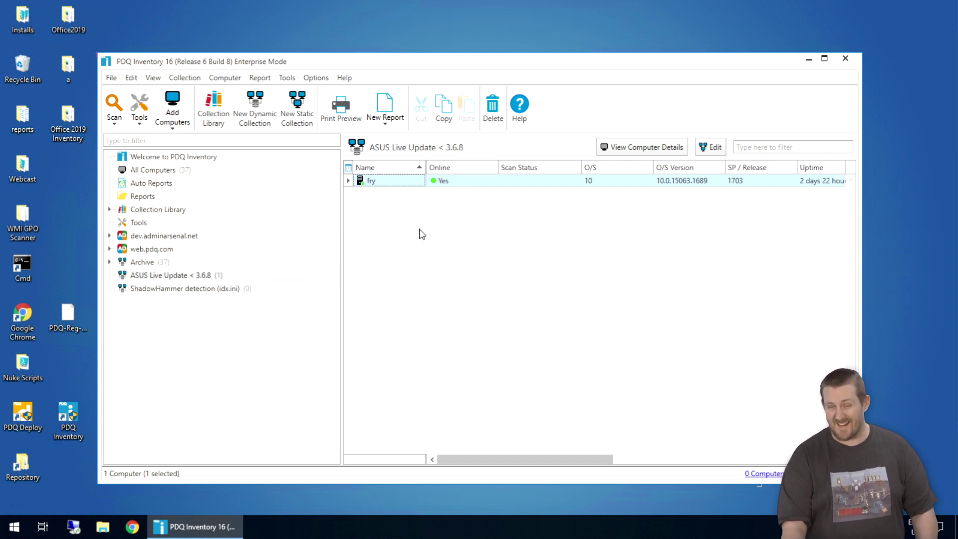
left_click(171, 292)
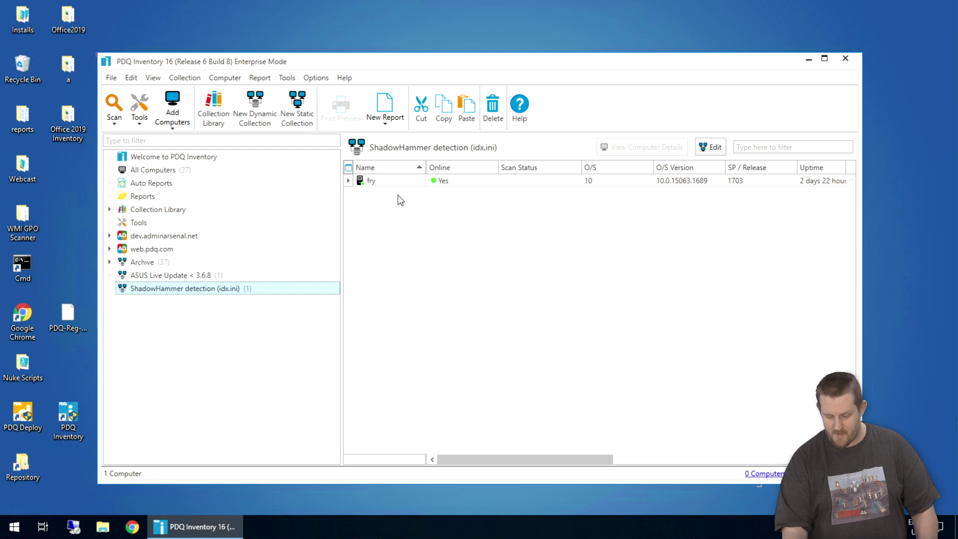
Step: Open fry's computer window from the ShadowHammer detection (idx.ini) collection
left_click(393, 182)
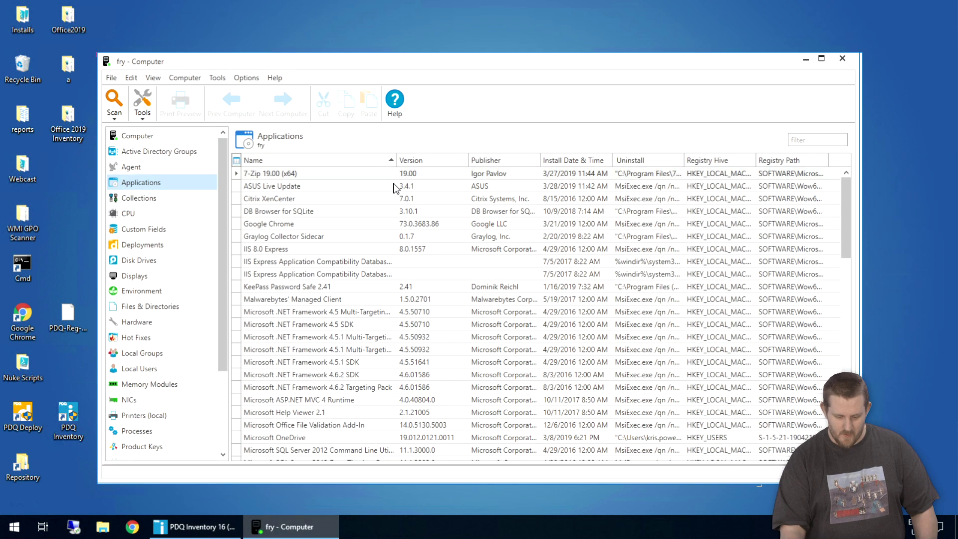
Step: Show fry's Files & Directories page, listing idx.ini in C:\Users\reg
left_click(142, 306)
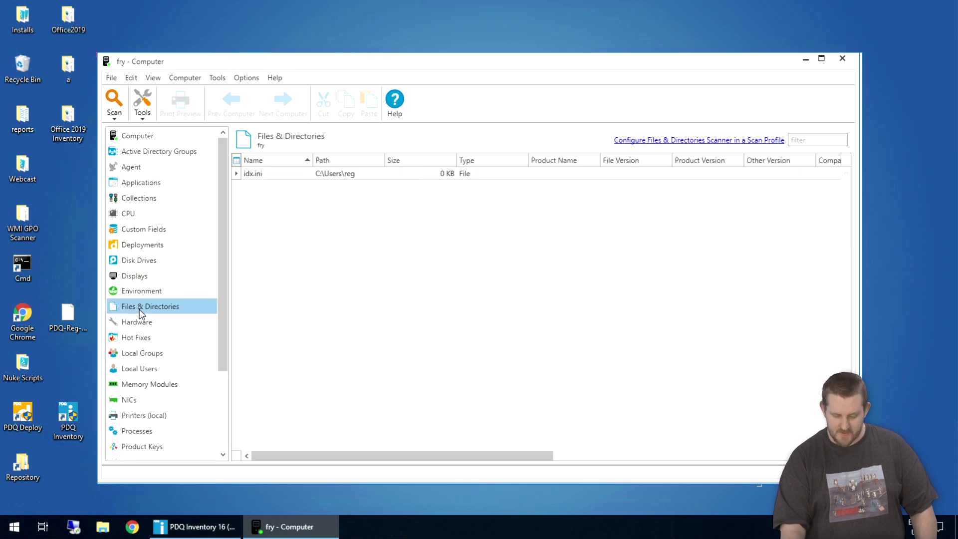